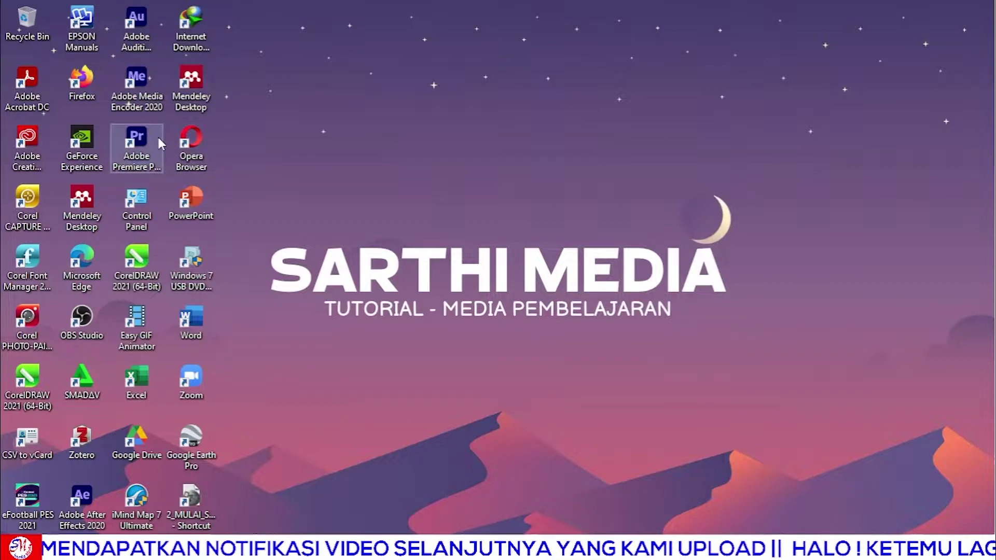
# Step: Launch Premiere Pro 2020 and create a new project named 'Frame CINEMATIC'
pyautogui.click(137, 140)
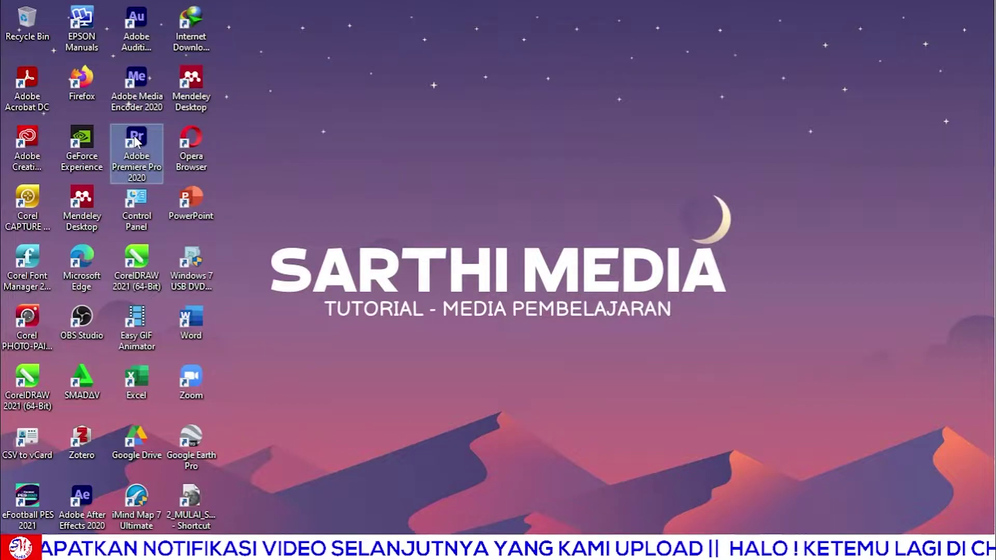
pyautogui.doubleClick(136, 143)
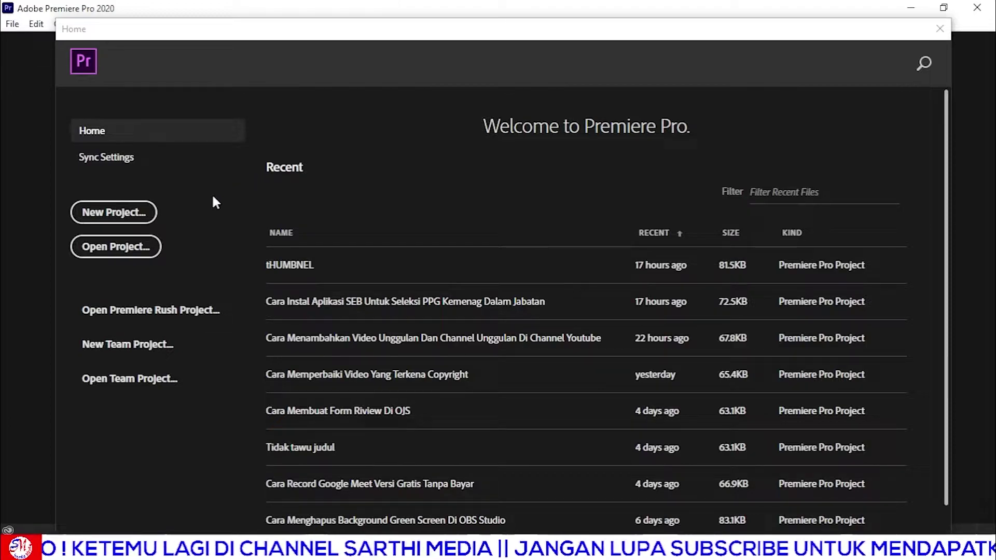
pyautogui.click(113, 226)
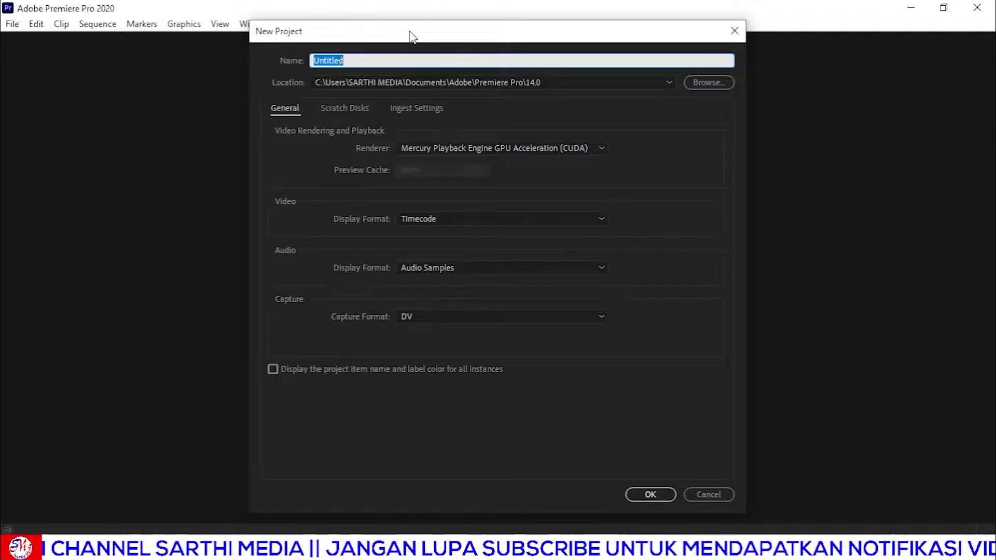
pyautogui.press('BackSpace')
pyautogui.write('Frame')
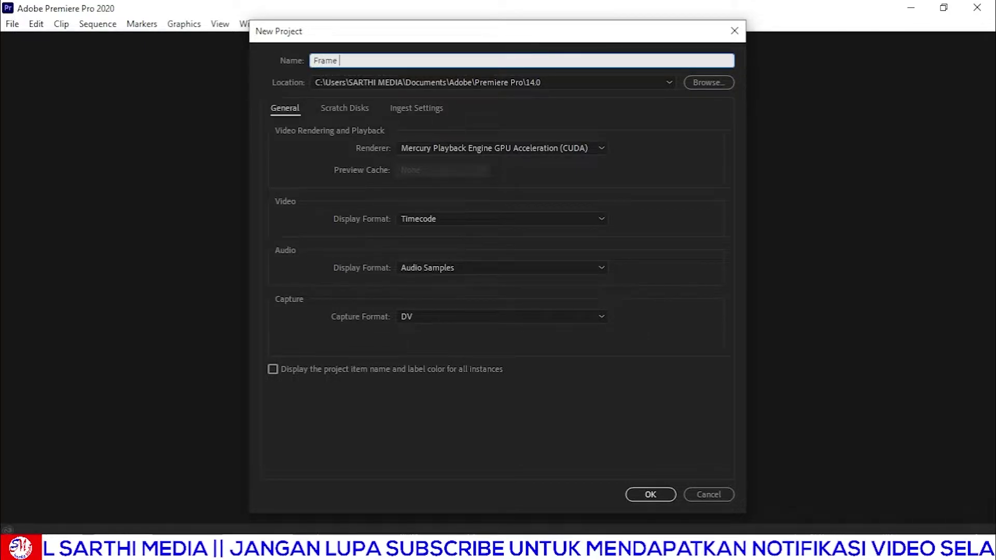
pyautogui.write(' CINEMATI')
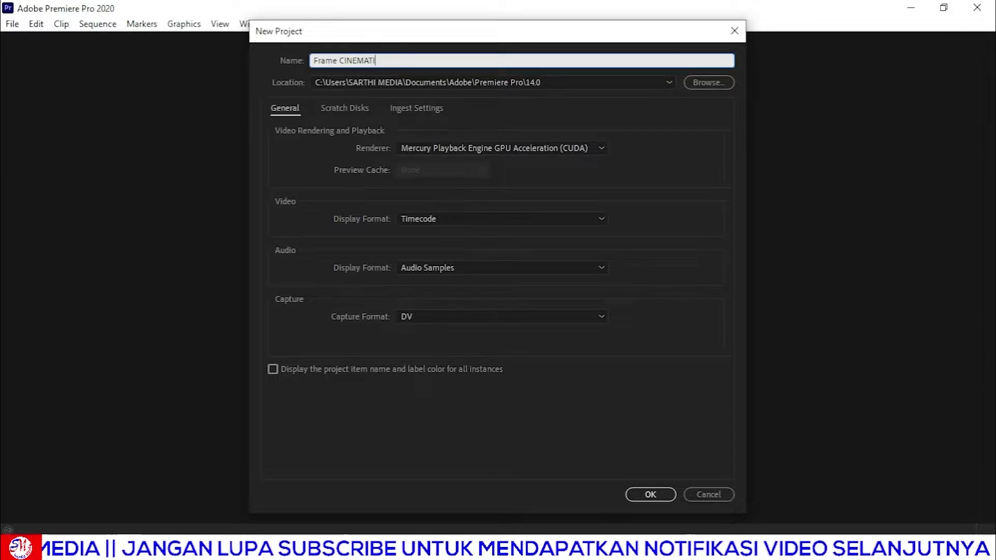
pyautogui.write('C')
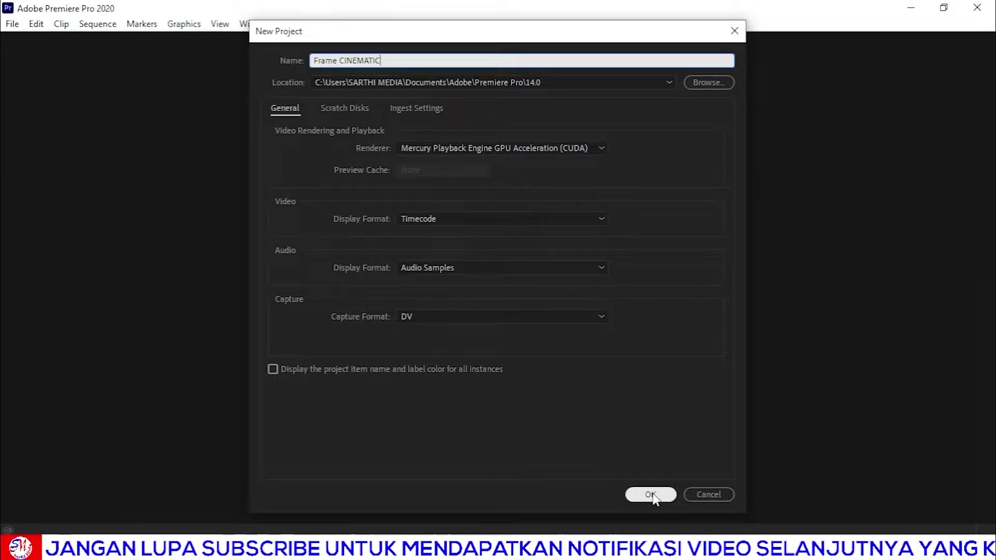
pyautogui.click(651, 495)
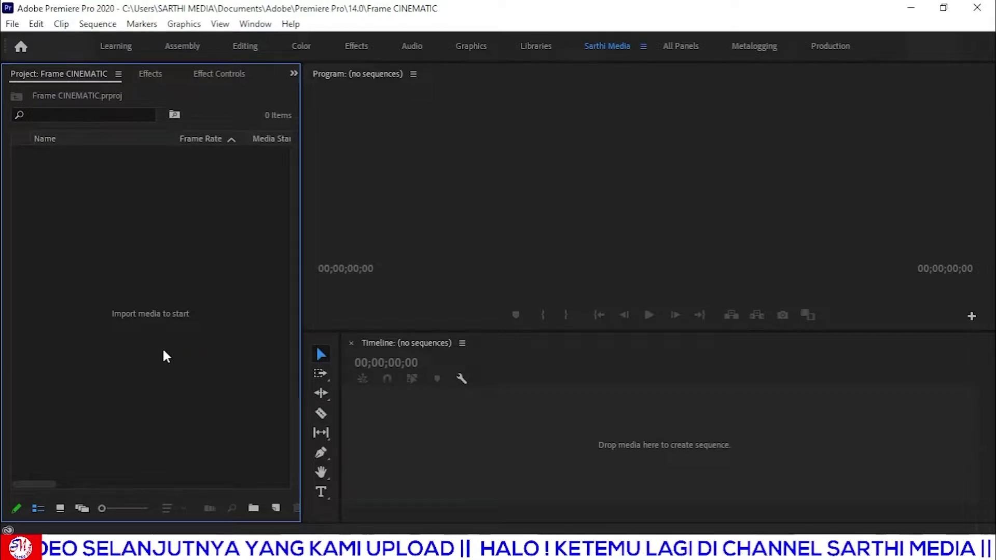
# Step: Import 'Video Sample Cinematic' from Downloads and drag it onto the timeline as a new sequence
pyautogui.doubleClick(166, 313)
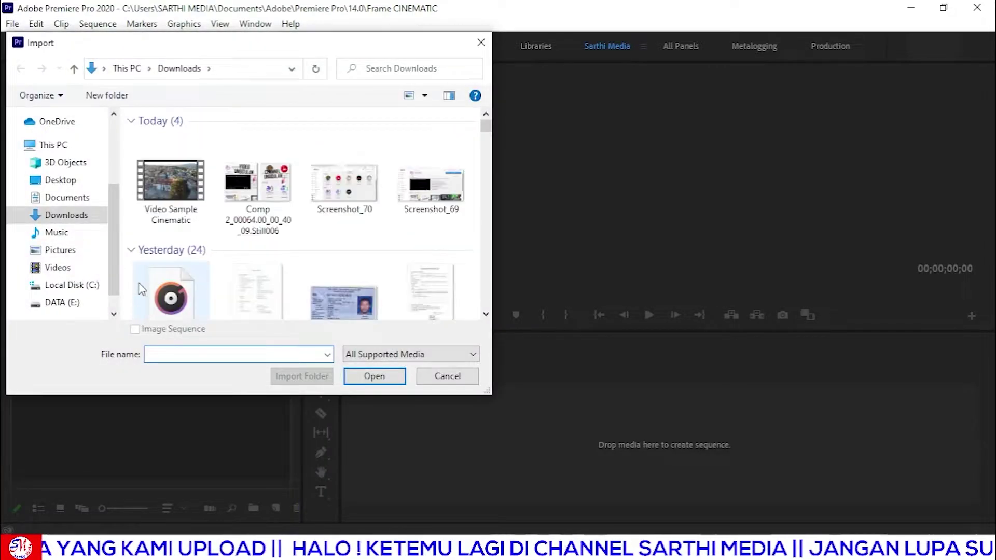
pyautogui.click(173, 217)
pyautogui.doubleClick(173, 217)
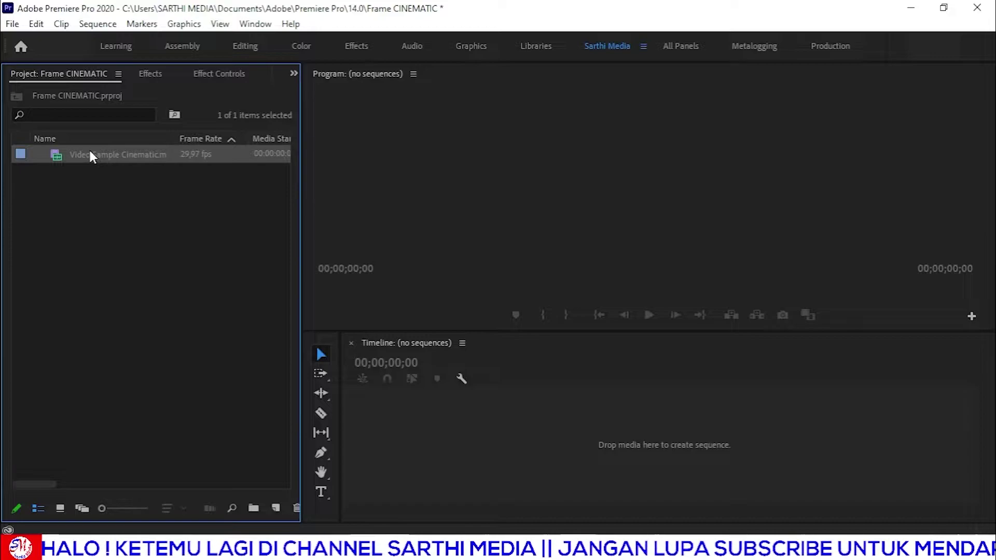
pyautogui.moveTo(90, 151); pyautogui.dragTo(639, 428)
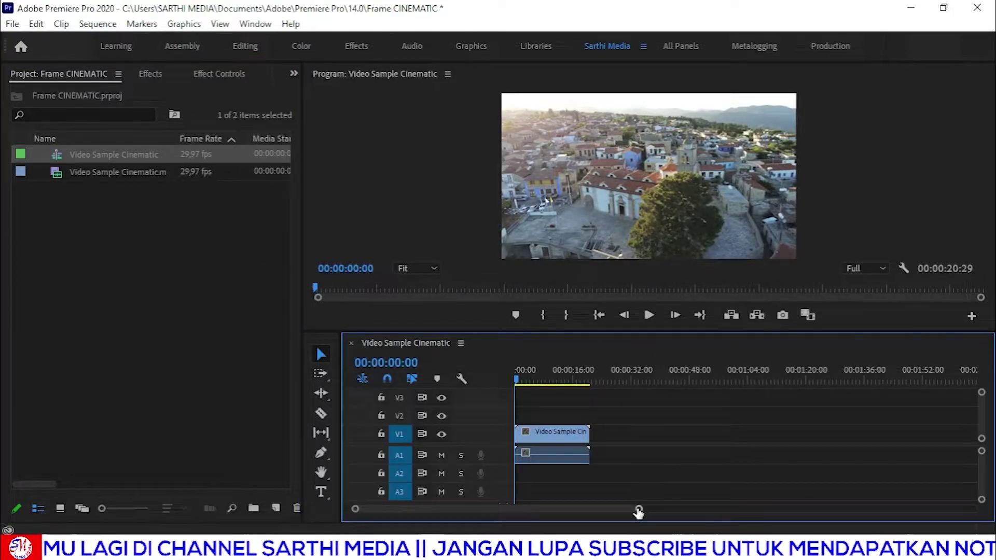
# Step: Preview the clip's playback, then return the playhead to the start
pyautogui.moveTo(639, 509); pyautogui.dragTo(500, 509)
pyautogui.click(648, 315)
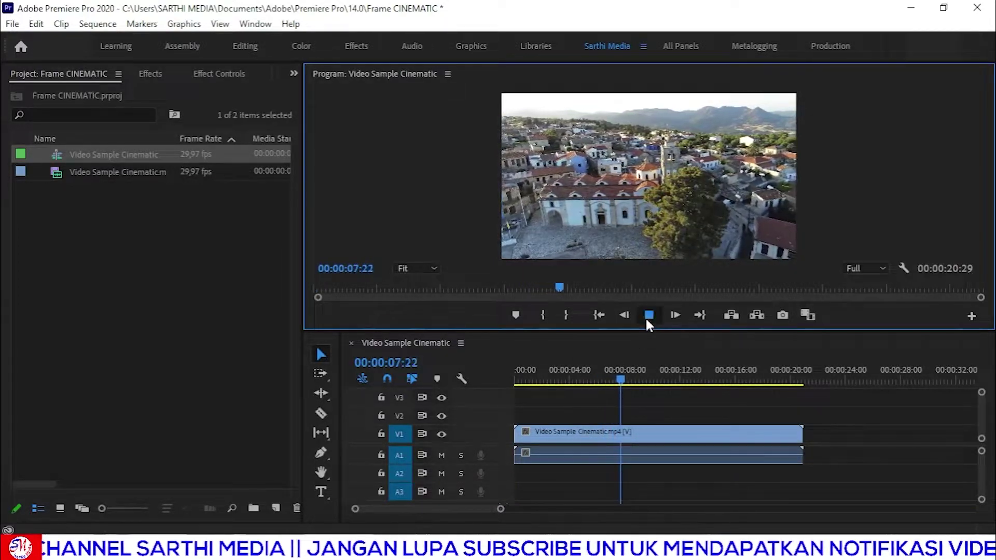
pyautogui.click(648, 318)
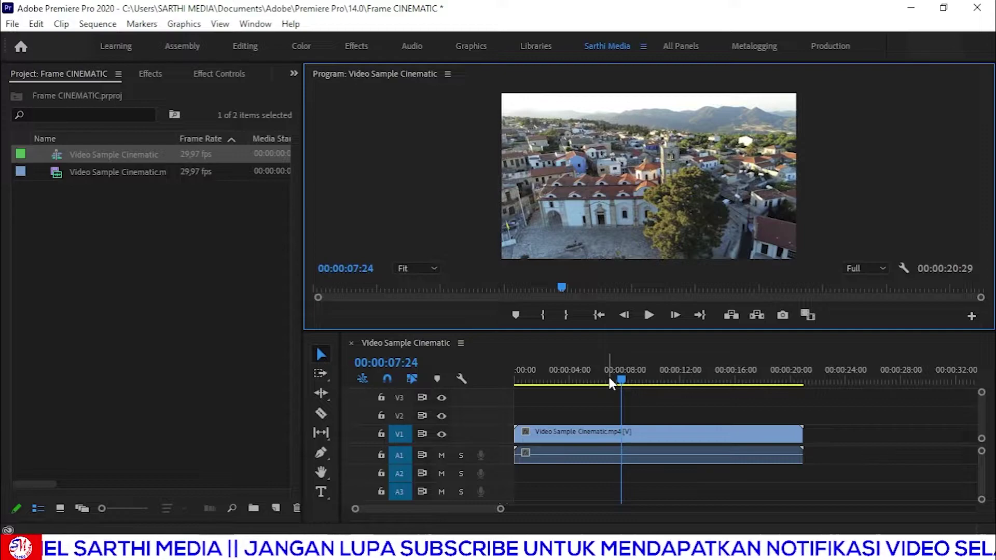
pyautogui.moveTo(606, 376); pyautogui.dragTo(444, 376)
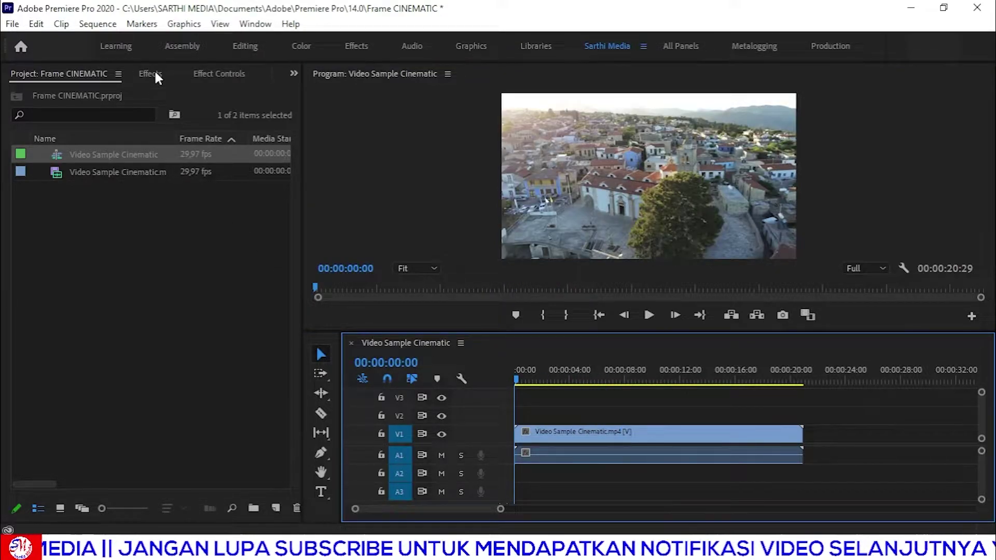
# Step: Search the Effects panel for 'crop' and apply the Crop effect to the V1 clip
pyautogui.click(154, 73)
pyautogui.click(60, 93)
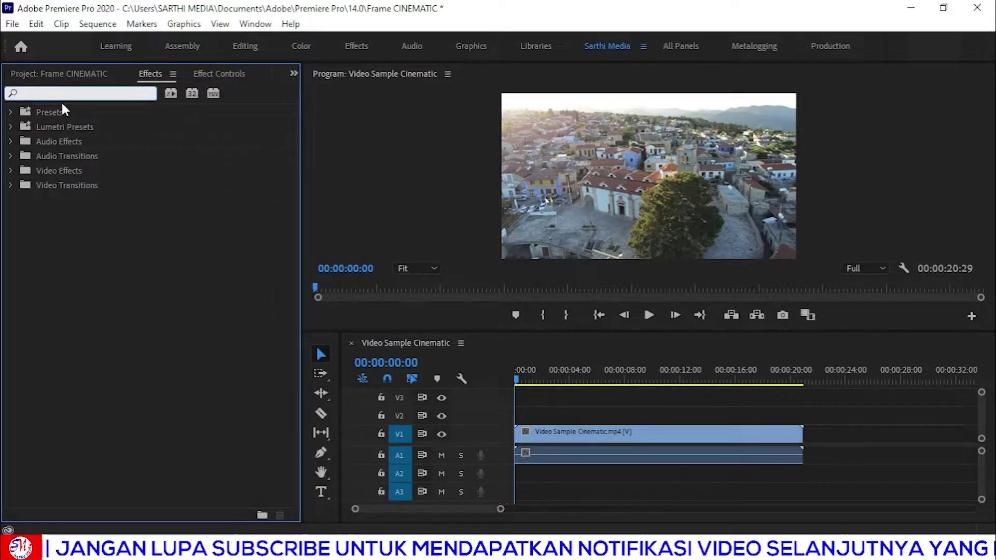
pyautogui.write('cro')
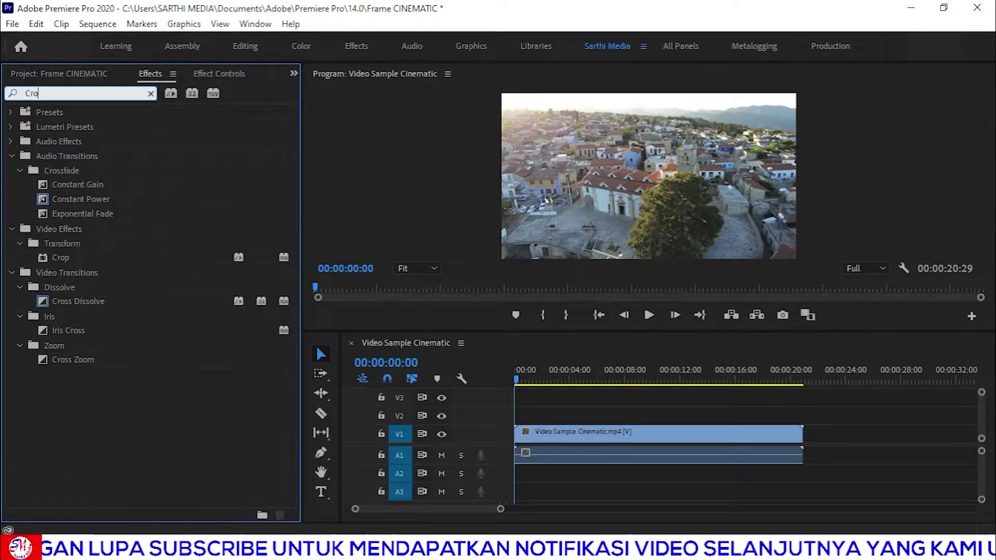
pyautogui.write('p')
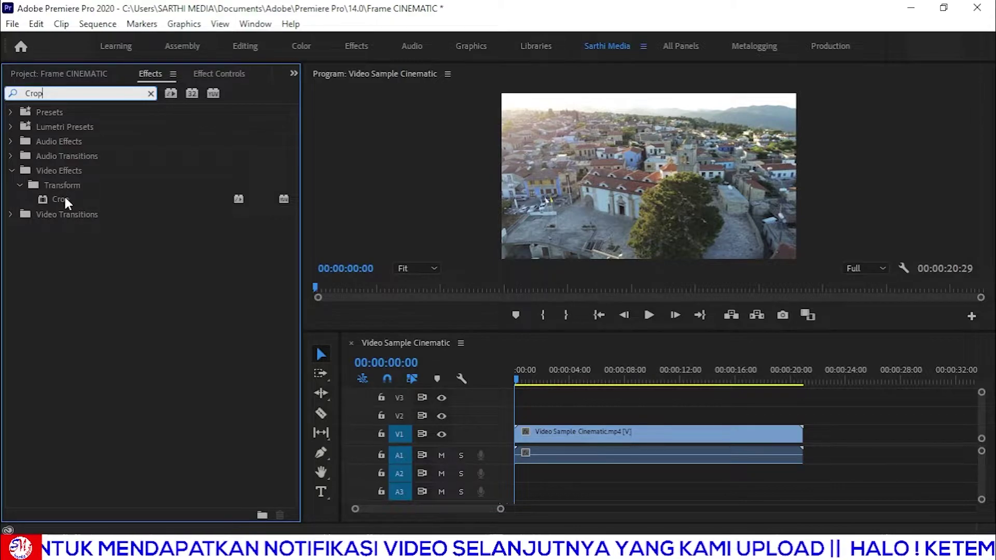
pyautogui.moveTo(64, 196); pyautogui.dragTo(664, 442)
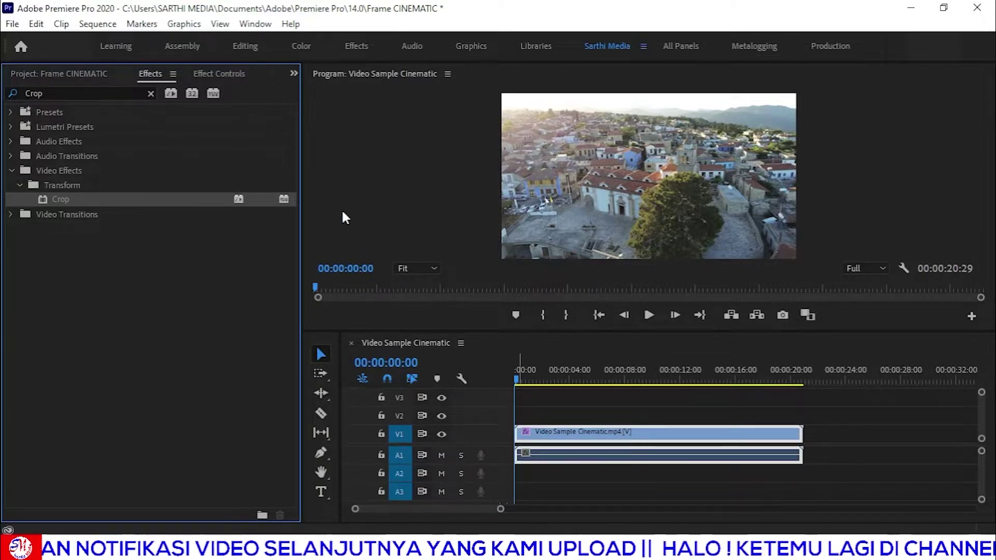
# Step: Show the clip's Effect Controls and select its Crop effect
pyautogui.click(223, 73)
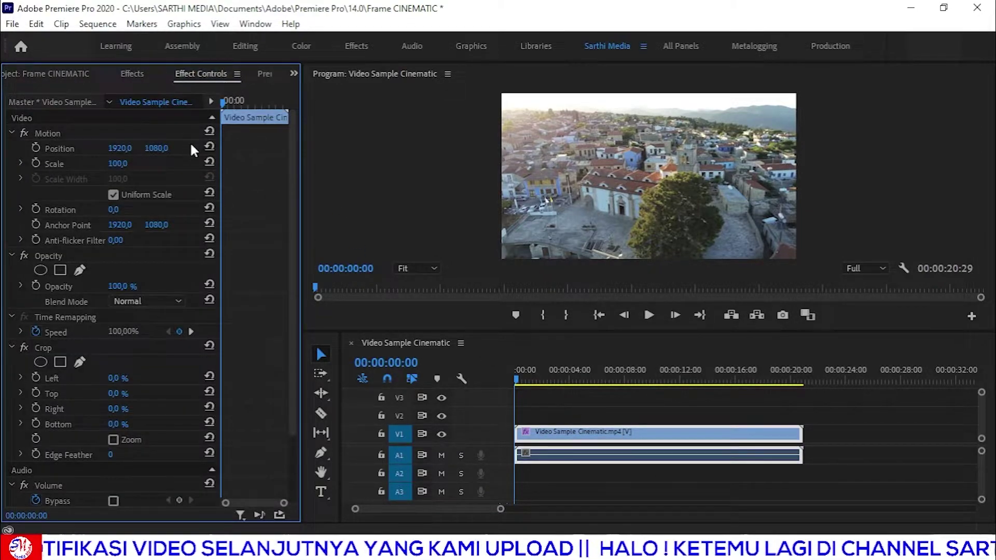
pyautogui.scroll(-3, 77, 394)
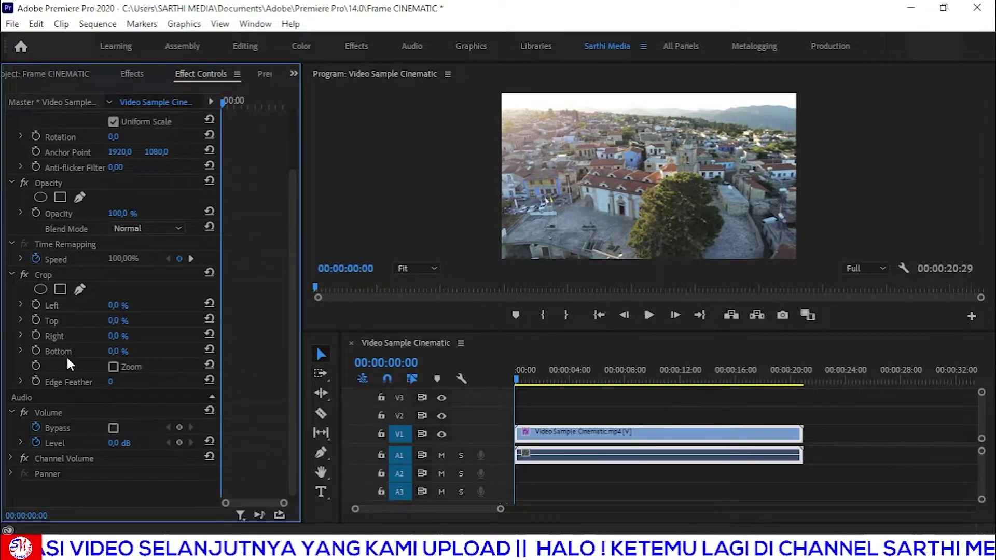
pyautogui.click(45, 270)
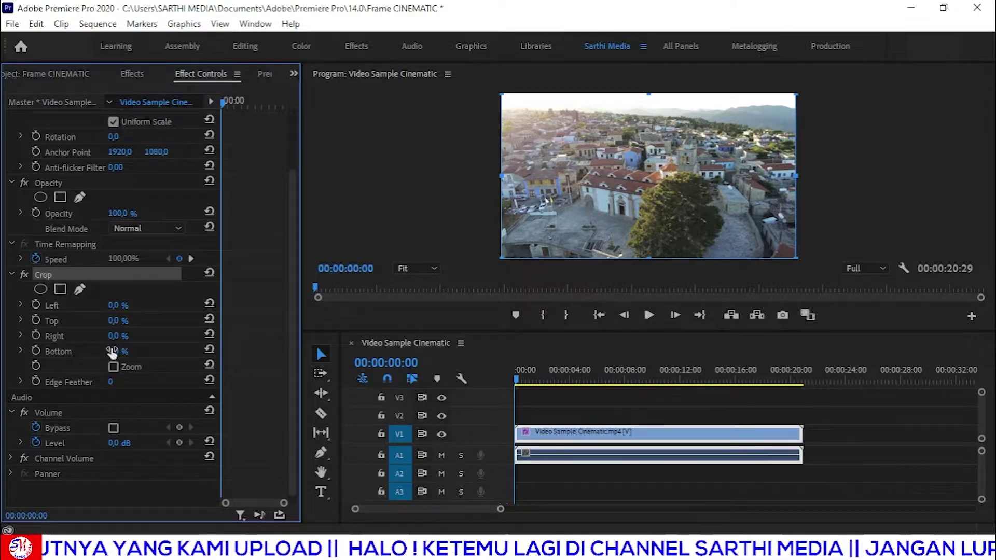
# Step: Scrub a trial bottom crop, then reset both Top and Bottom crop to 0%
pyautogui.moveTo(115, 353)
pyautogui.mouseDown()
pyautogui.moveTo(135, 353)
pyautogui.moveTo(120, 351)
pyautogui.moveTo(139, 322)
pyautogui.mouseUp()
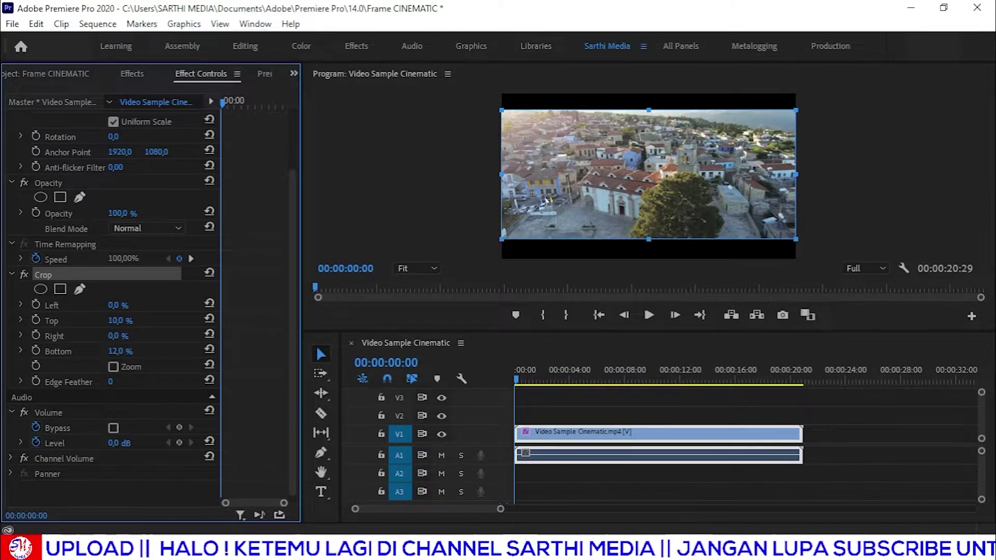
pyautogui.click(209, 319)
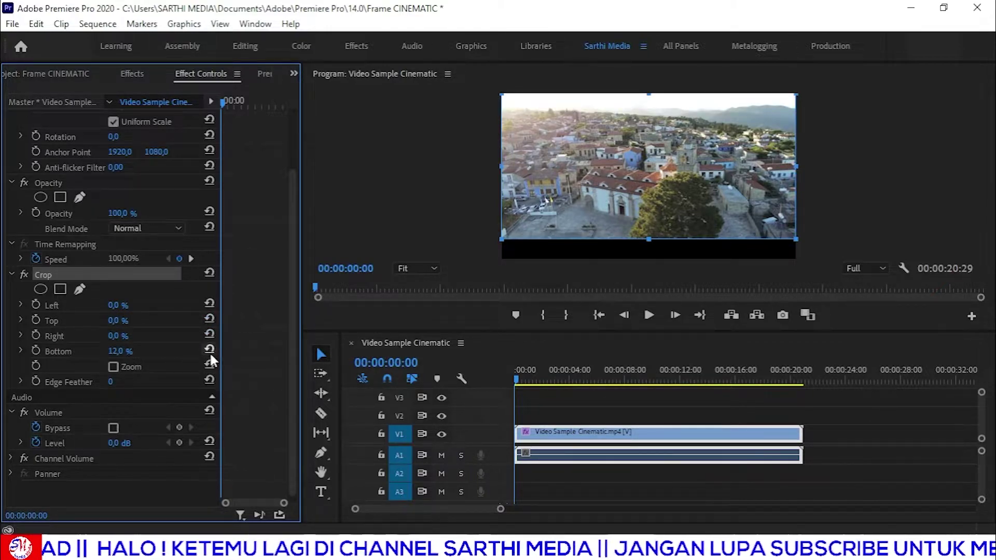
pyautogui.click(209, 351)
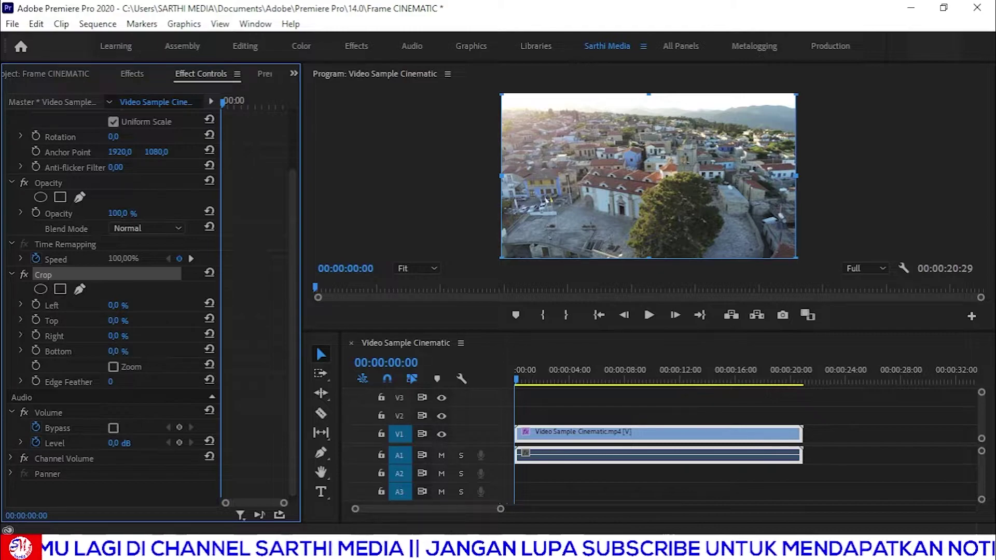
pyautogui.click(124, 350)
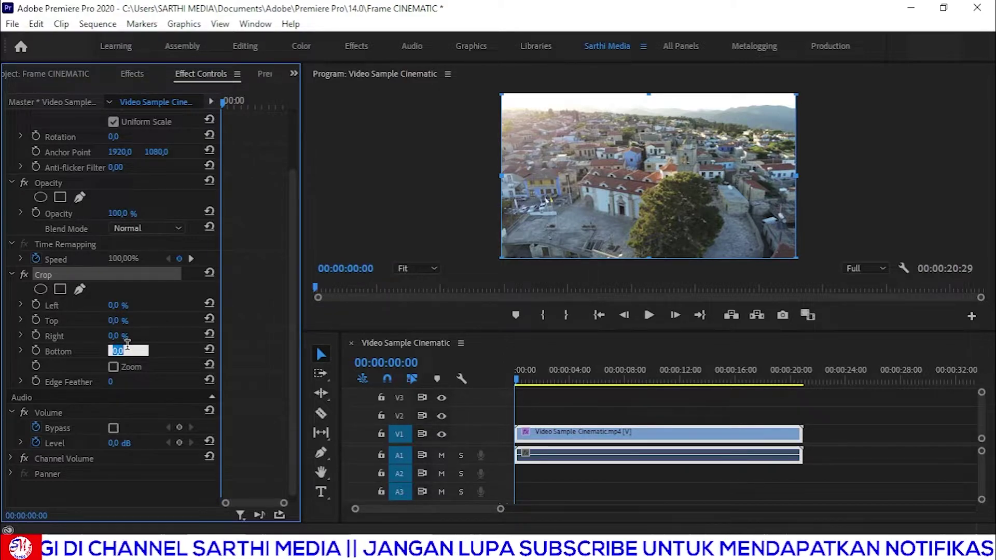
# Step: Set Crop Bottom and Top to 5% and play the clip to preview the black bars
pyautogui.write('5')
pyautogui.click(160, 356)
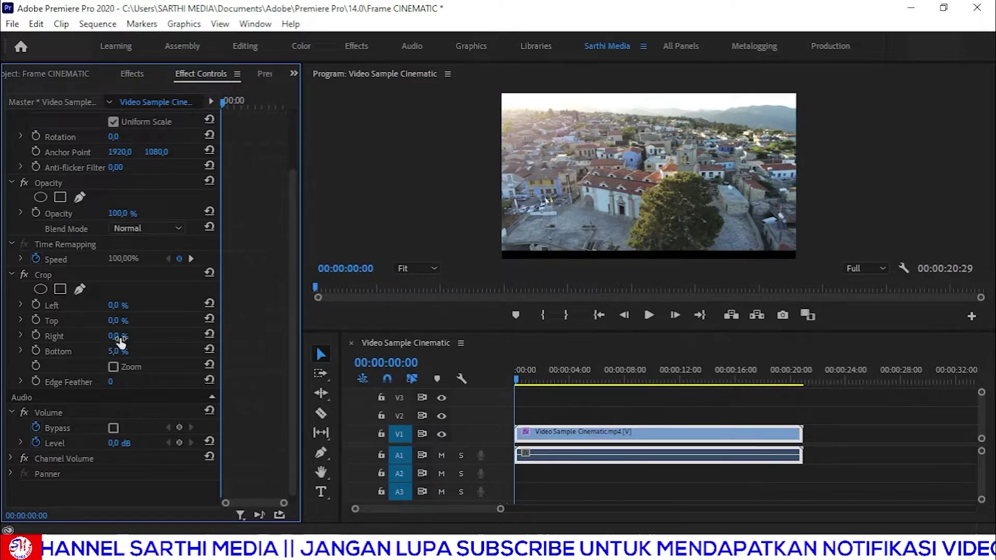
pyautogui.click(117, 321)
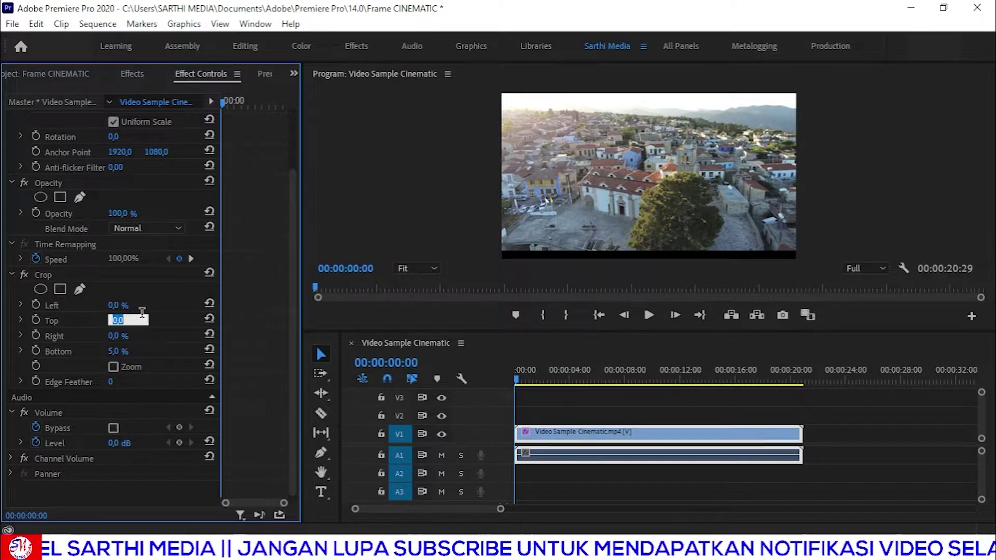
pyautogui.write('5')
pyautogui.click(154, 349)
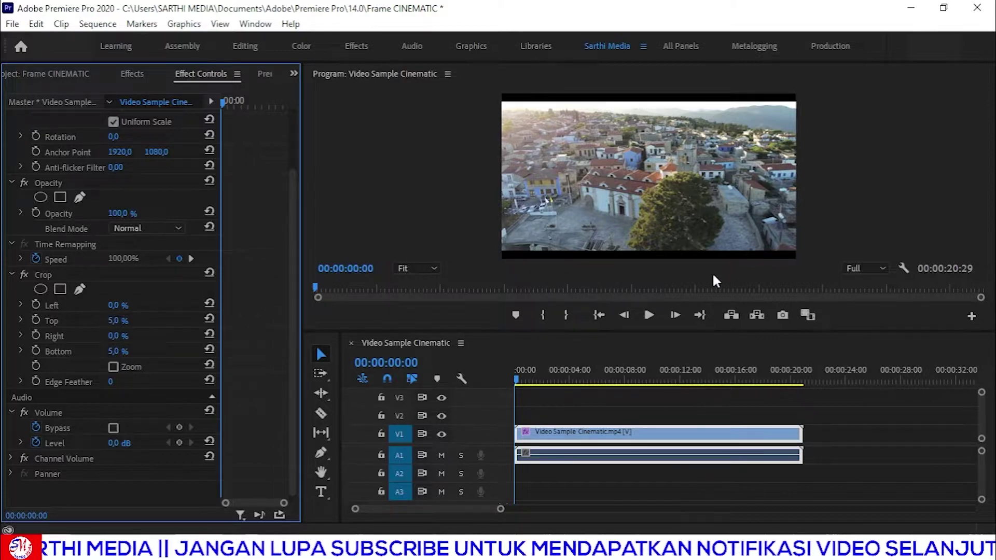
pyautogui.click(649, 315)
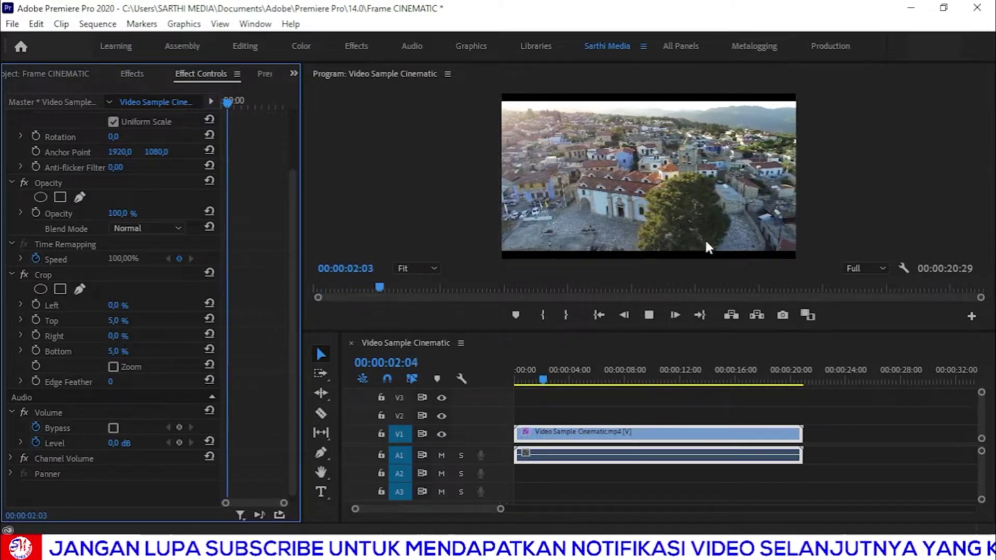
pyautogui.press('space')
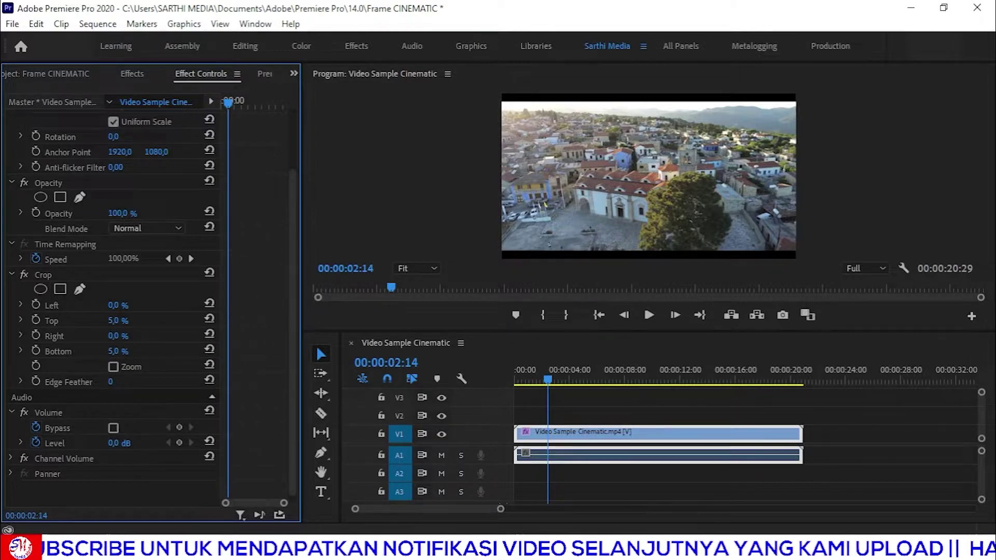
# Step: Raise Crop Bottom and Top to 10% and move the playhead to about 00:00:04:19
pyautogui.click(128, 349)
pyautogui.write('10')
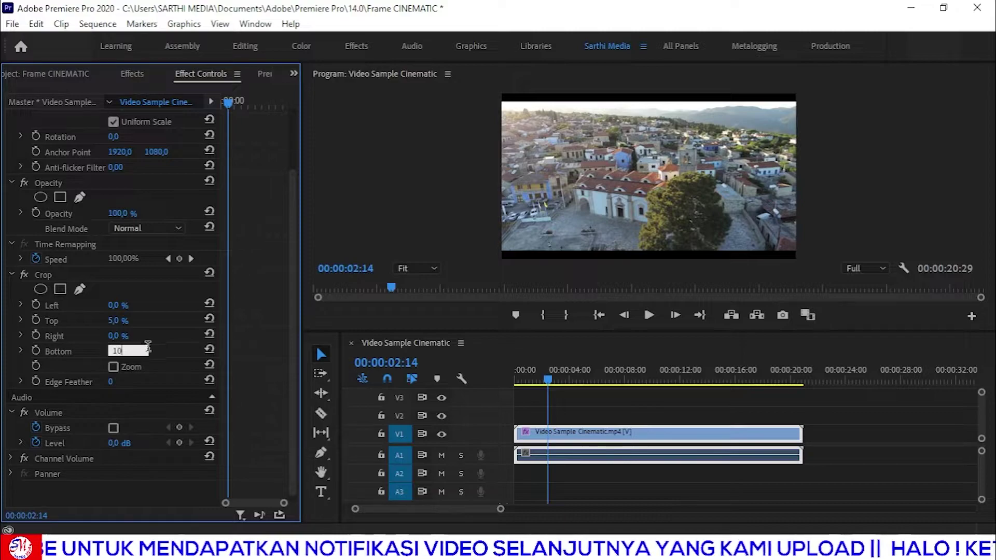
pyautogui.press('Return')
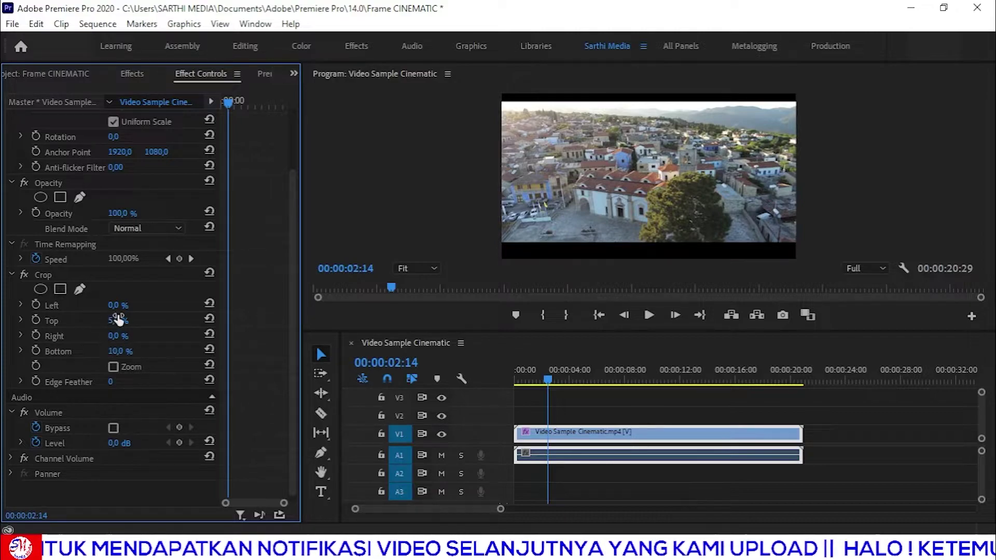
pyautogui.click(128, 320)
pyautogui.write('10')
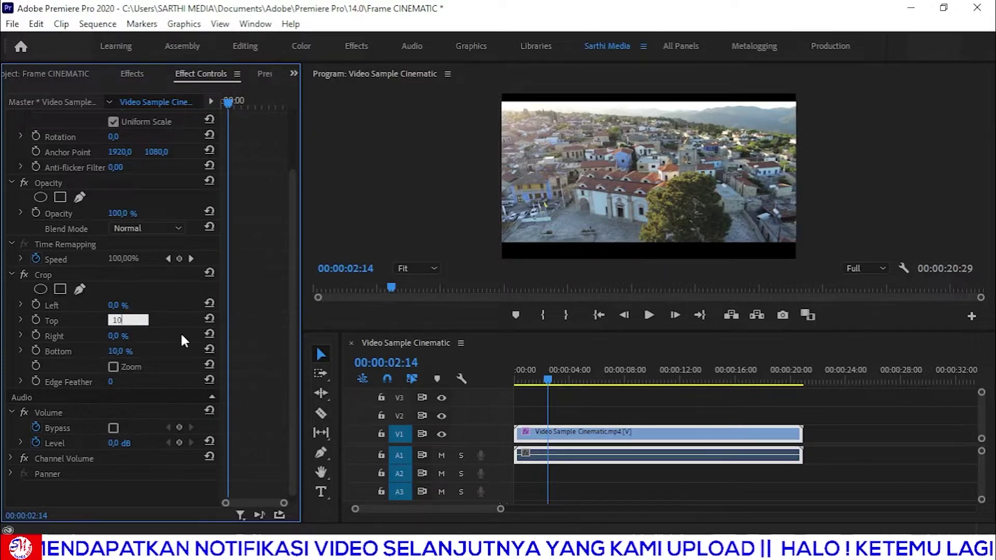
pyautogui.press('Return')
pyautogui.click(575, 377)
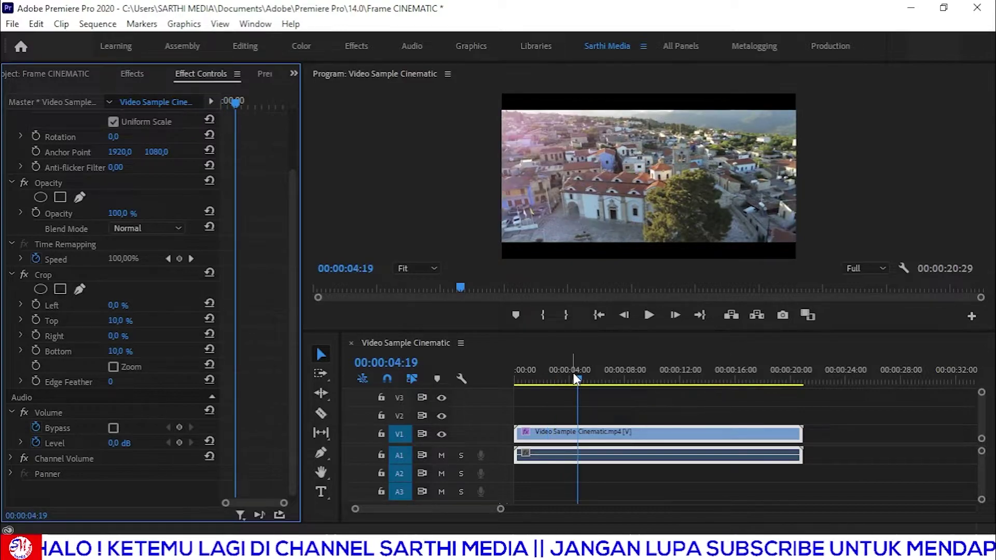